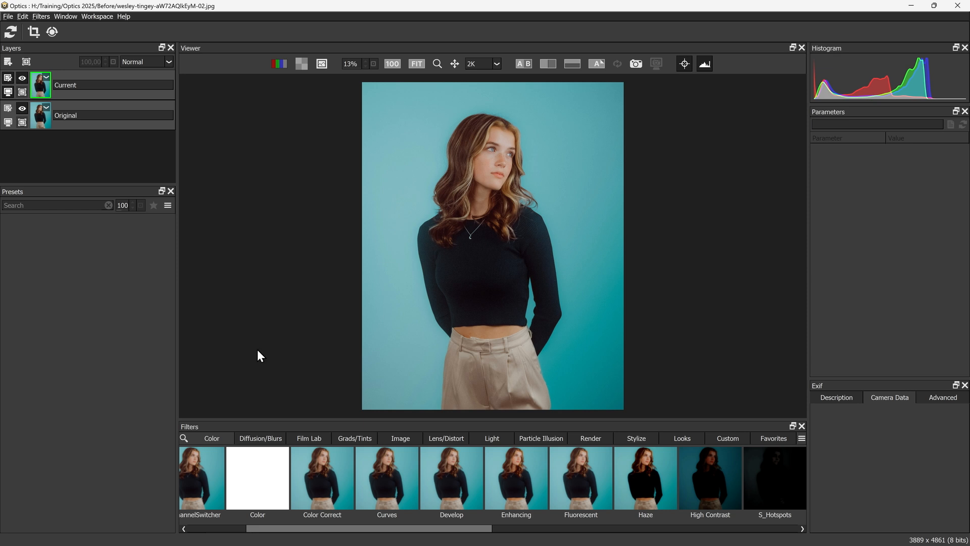
# Step: Apply the Skin Tone filter from the Grads/Tints category, compare several of its presets and keep Skintone 1
pyautogui.click(348, 440)
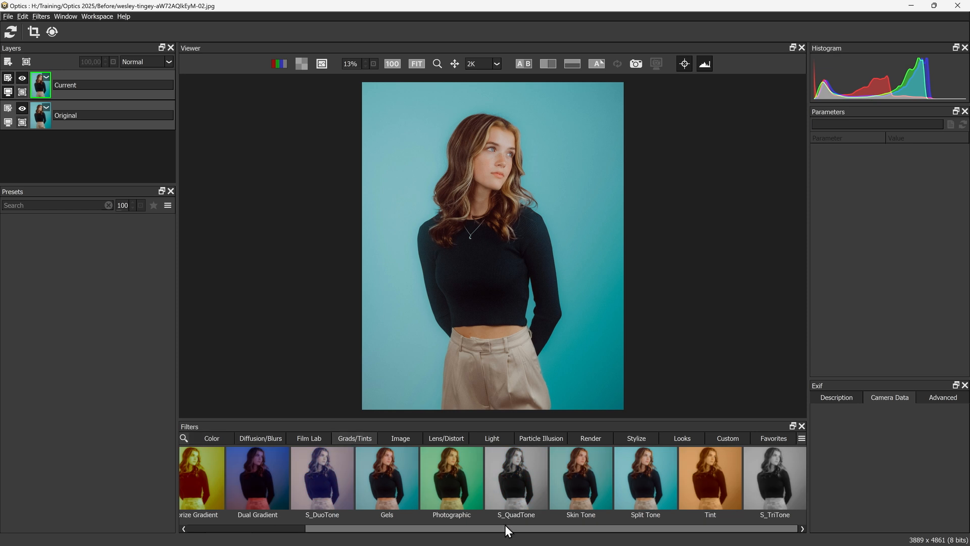
pyautogui.click(587, 478)
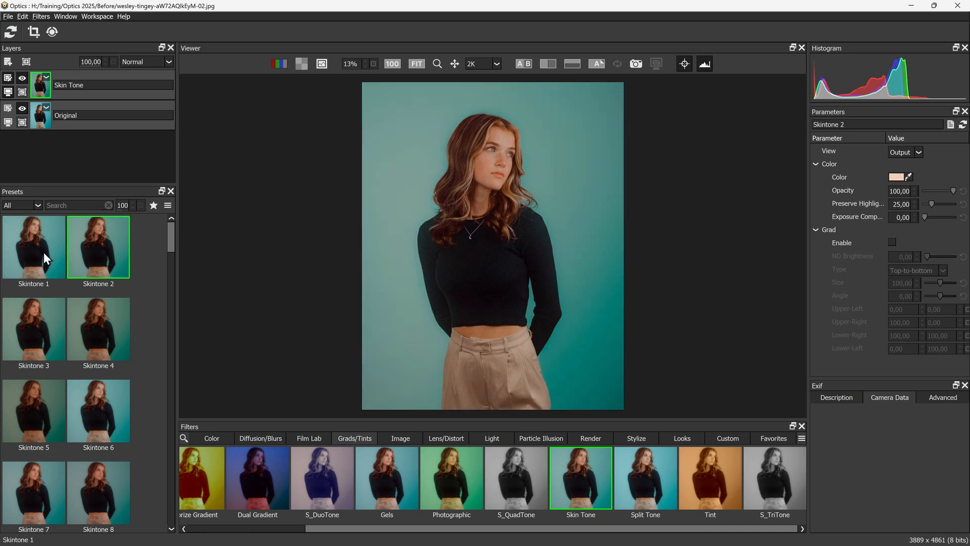
pyautogui.click(80, 258)
pyautogui.click(84, 334)
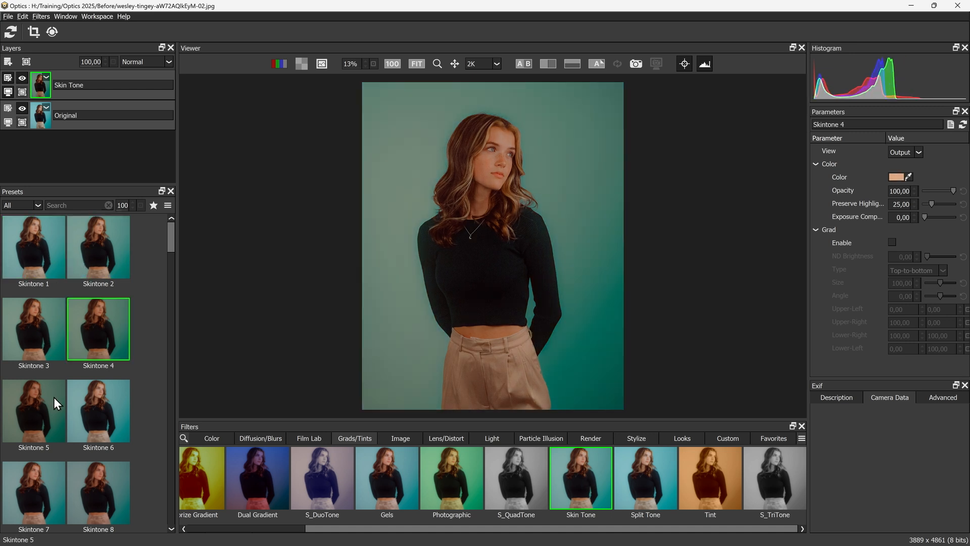
pyautogui.click(38, 334)
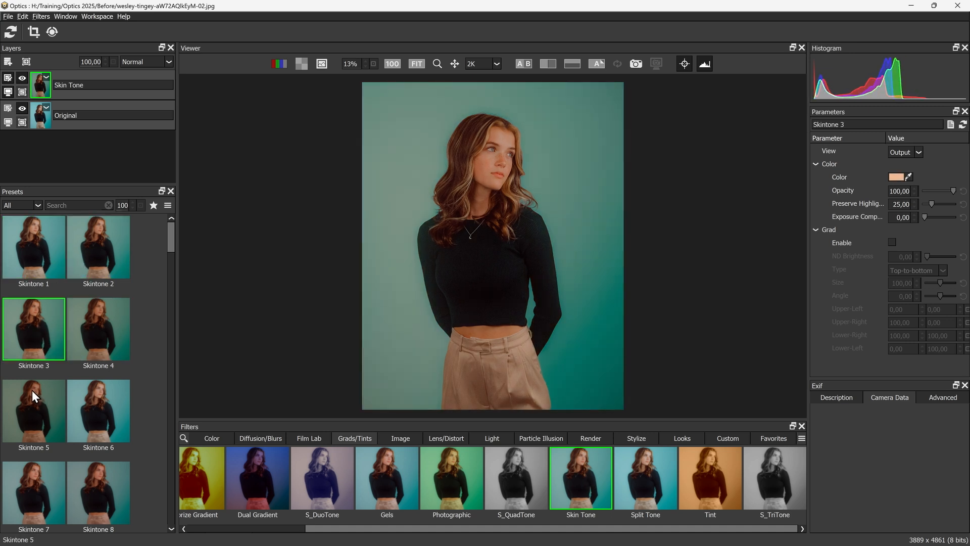
pyautogui.click(33, 388)
pyautogui.click(84, 420)
pyautogui.click(81, 476)
pyautogui.click(62, 477)
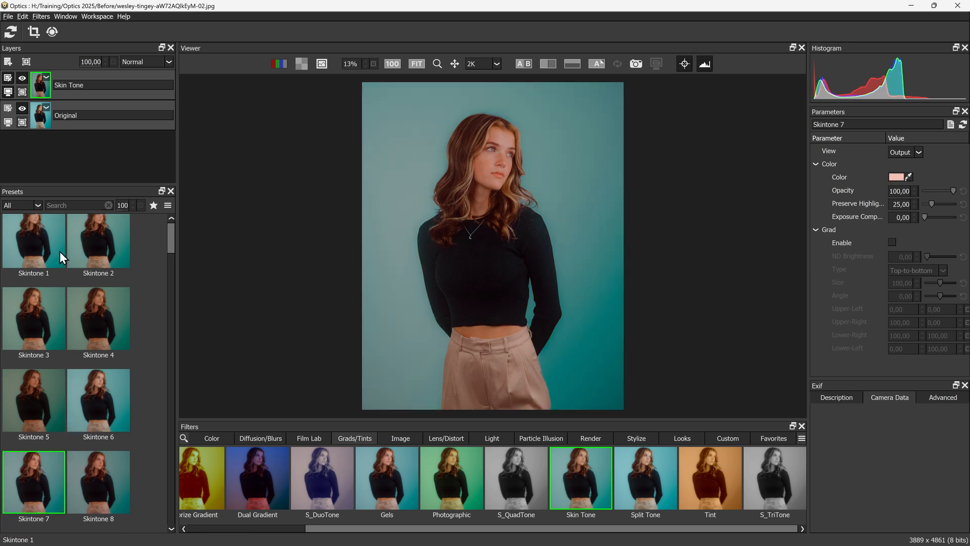
pyautogui.click(60, 250)
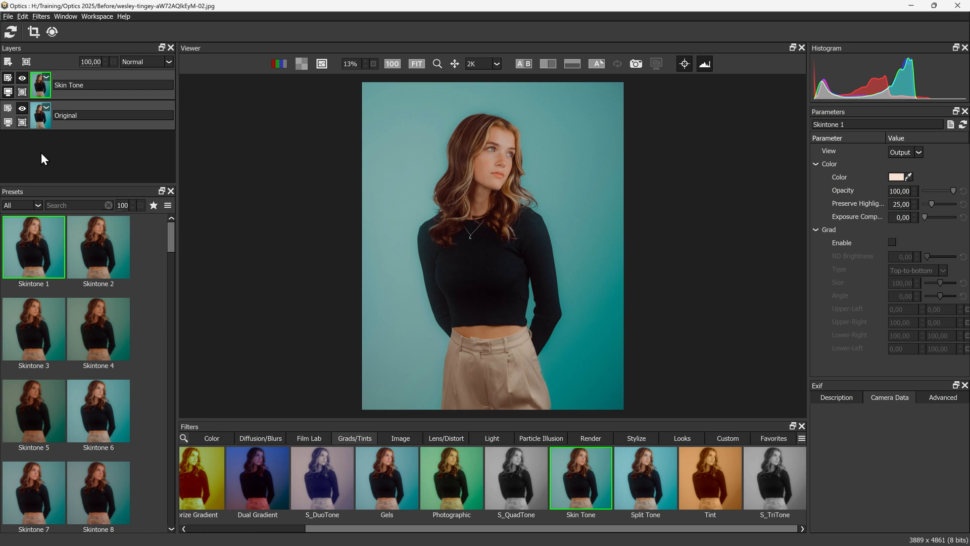
# Step: Toggle the Skin Tone layer off and on to compare the image before and after
pyautogui.click(23, 81)
pyautogui.click(23, 81)
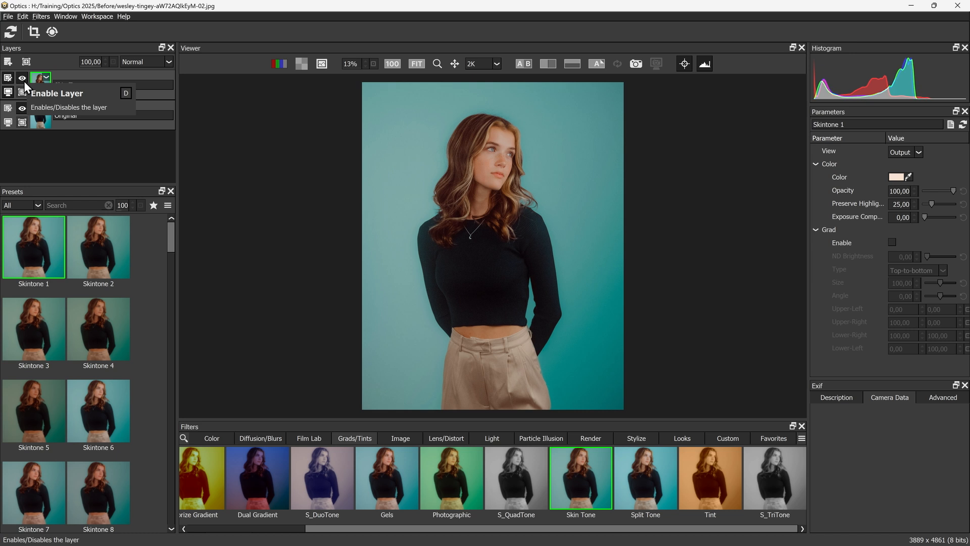
pyautogui.click(23, 81)
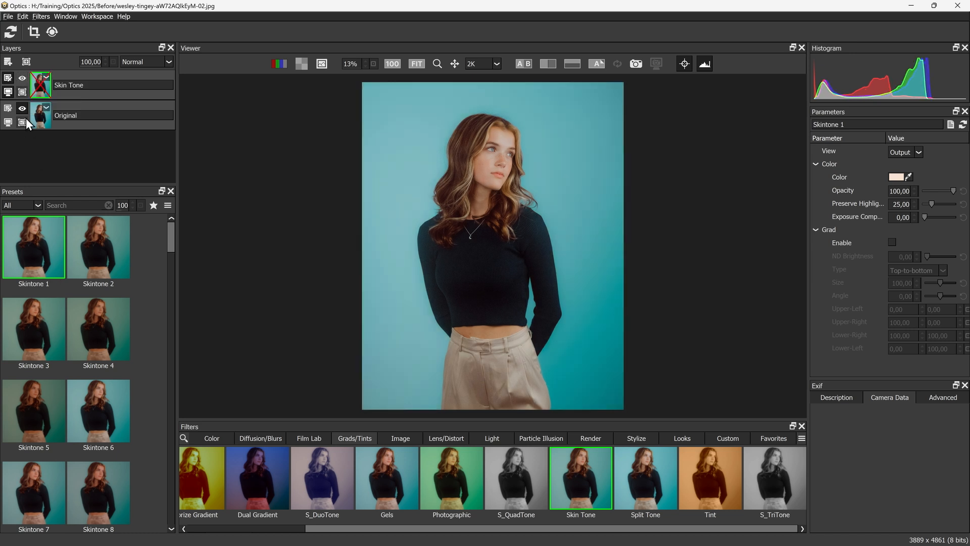
pyautogui.click(21, 79)
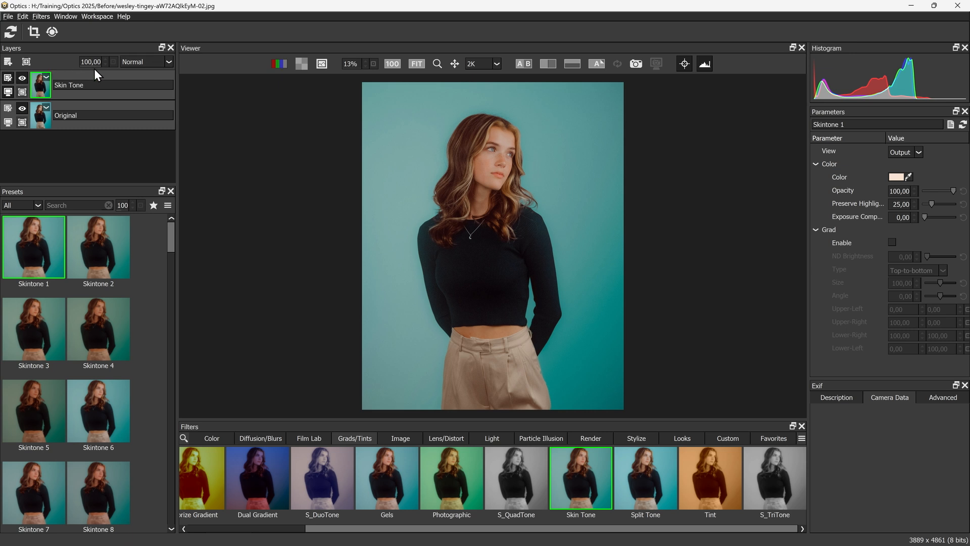
# Step: Lower the Skin Tone layer's opacity to 0 and restore it to 100
pyautogui.moveTo(91, 63); pyautogui.dragTo(6, 62)
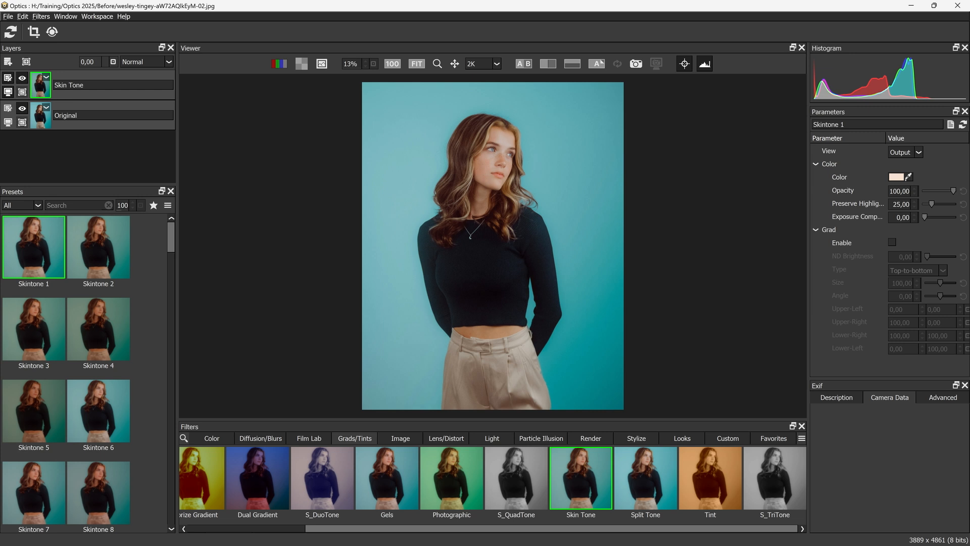
pyautogui.moveTo(91, 61); pyautogui.dragTo(178, 64)
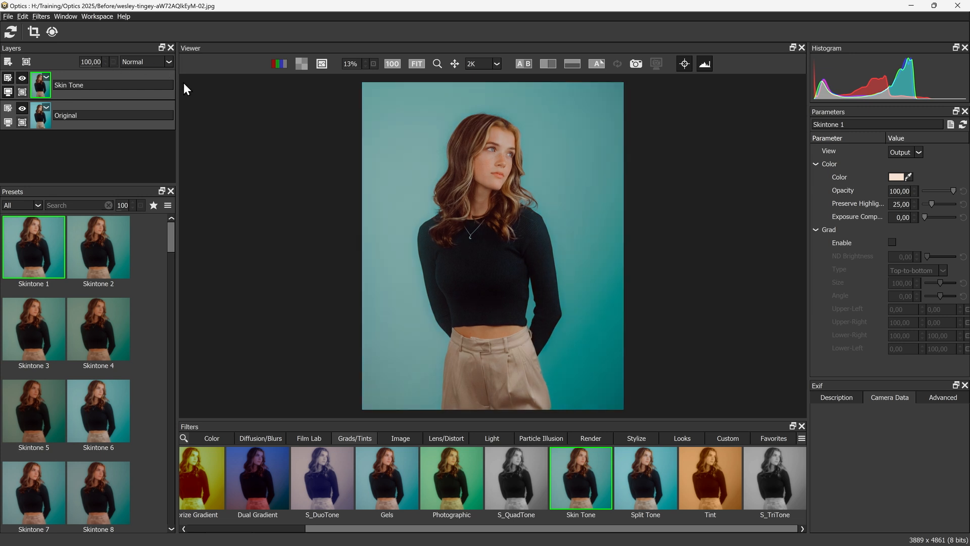
pyautogui.moveTo(106, 62)
pyautogui.mouseDown()
pyautogui.moveTo(12, 71)
pyautogui.moveTo(106, 74)
pyautogui.mouseUp()
# Step: Set the Skin Tone layer's blend mode to Soft Light
pyautogui.click(169, 62)
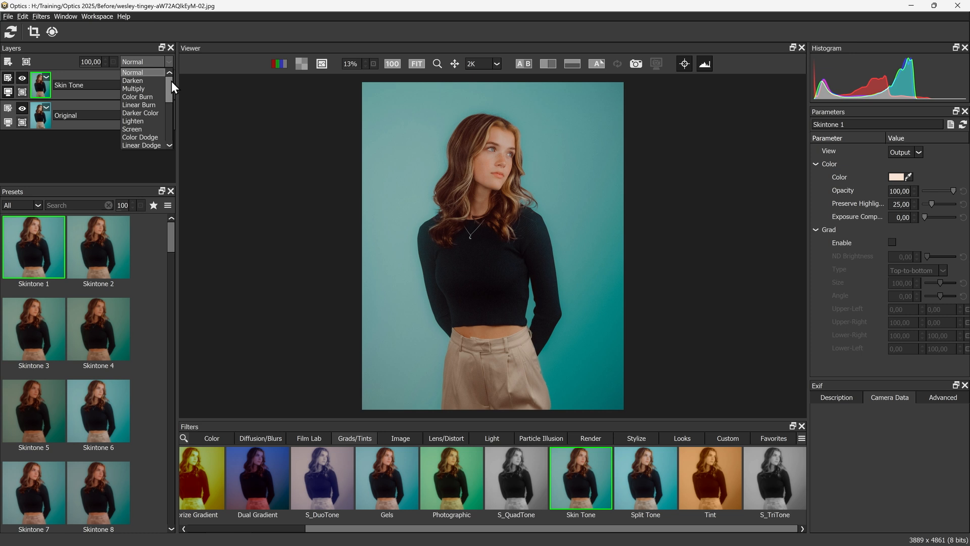
pyautogui.moveTo(171, 80)
pyautogui.mouseDown()
pyautogui.moveTo(169, 114)
pyautogui.moveTo(169, 99)
pyautogui.mouseUp()
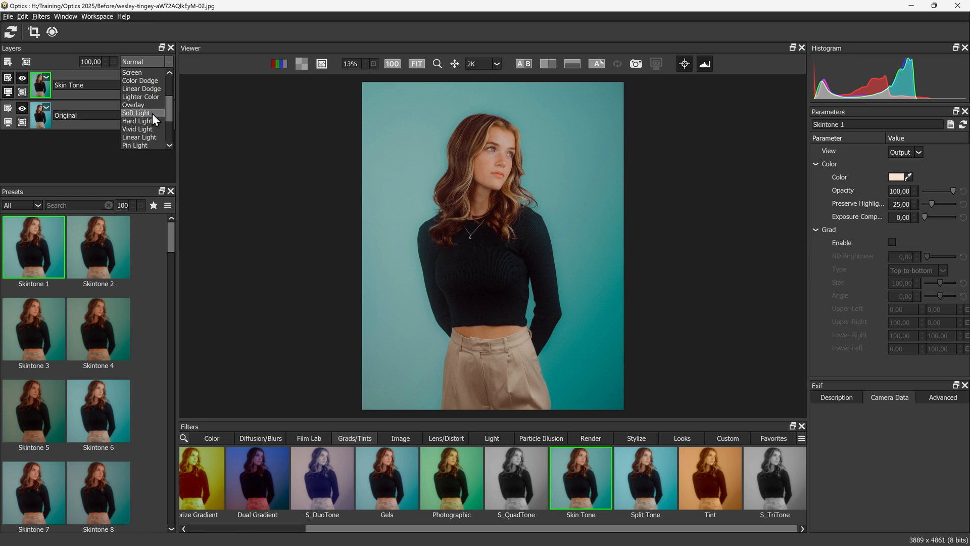
pyautogui.click(153, 114)
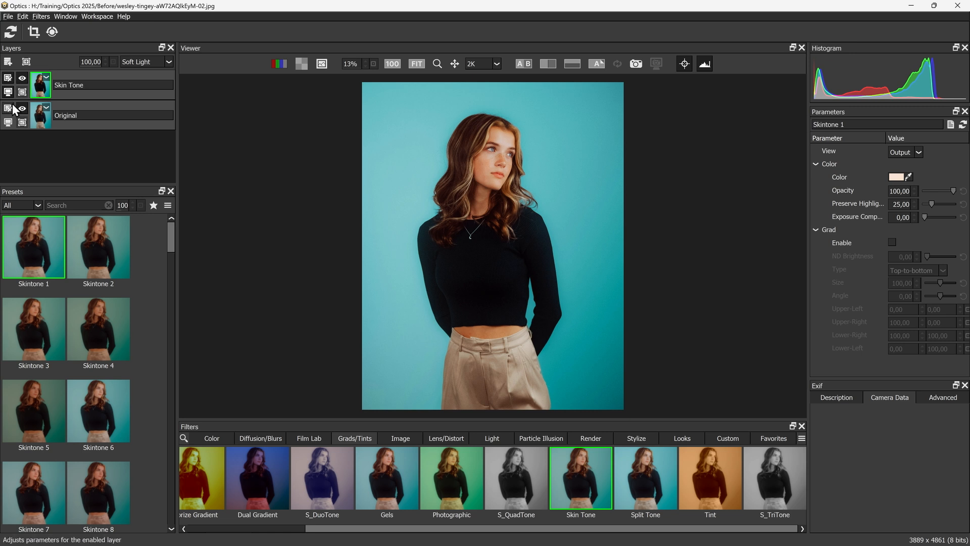
# Step: Compare the portrait with and without the Soft Light skin tone effect by toggling that layer's visibility
pyautogui.click(26, 78)
pyautogui.click(26, 77)
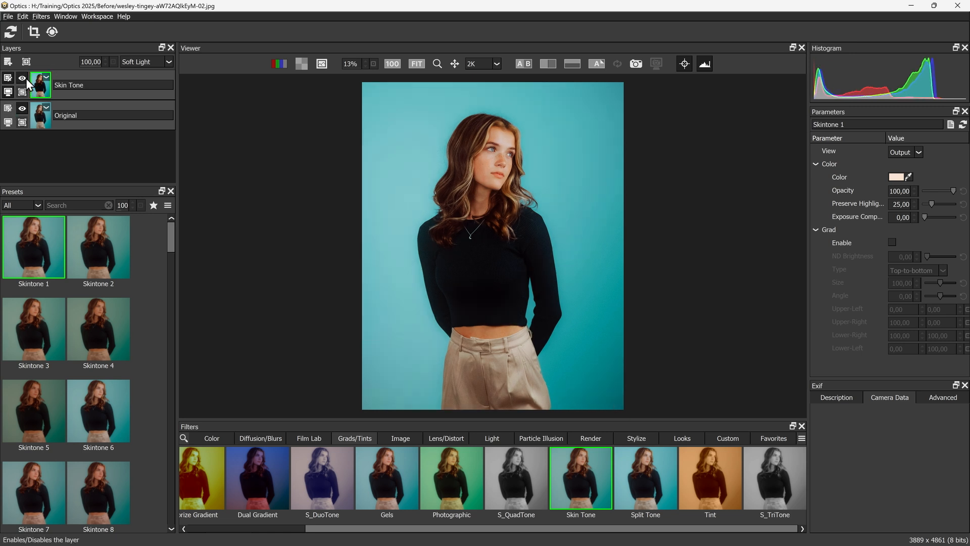
pyautogui.click(26, 78)
pyautogui.click(25, 78)
# Step: Reduce the Skin Tone layer's opacity to 50
pyautogui.moveTo(77, 60); pyautogui.dragTo(5, 64)
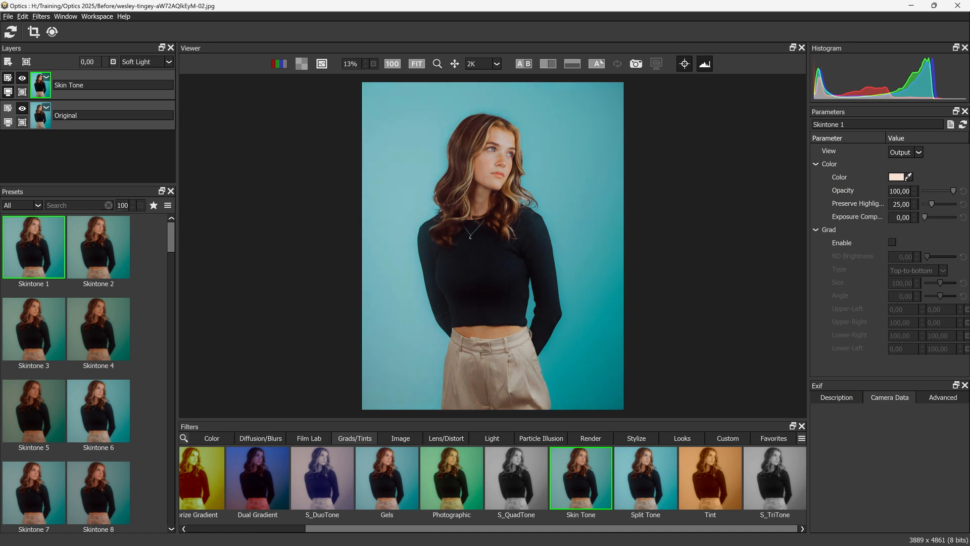
pyautogui.moveTo(17, 74); pyautogui.dragTo(74, 70)
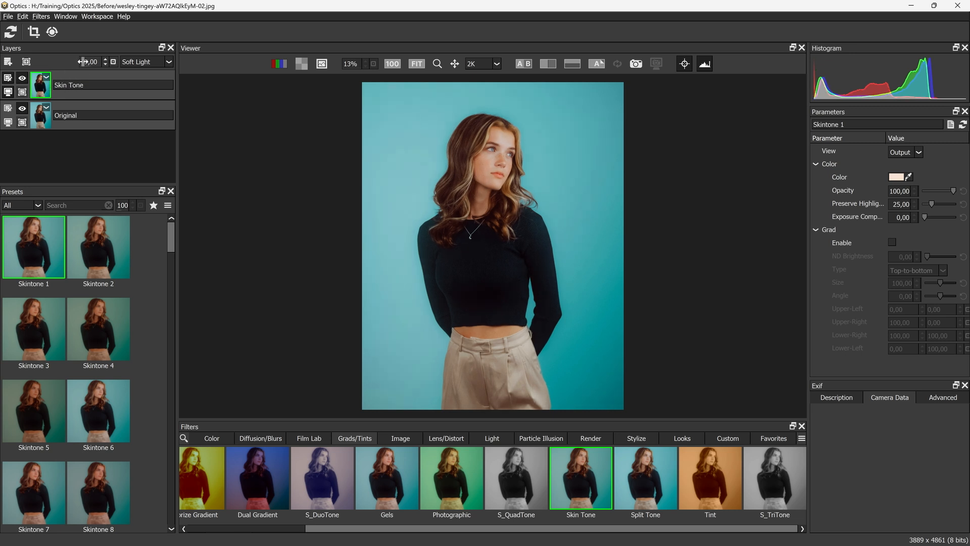
pyautogui.click(112, 61)
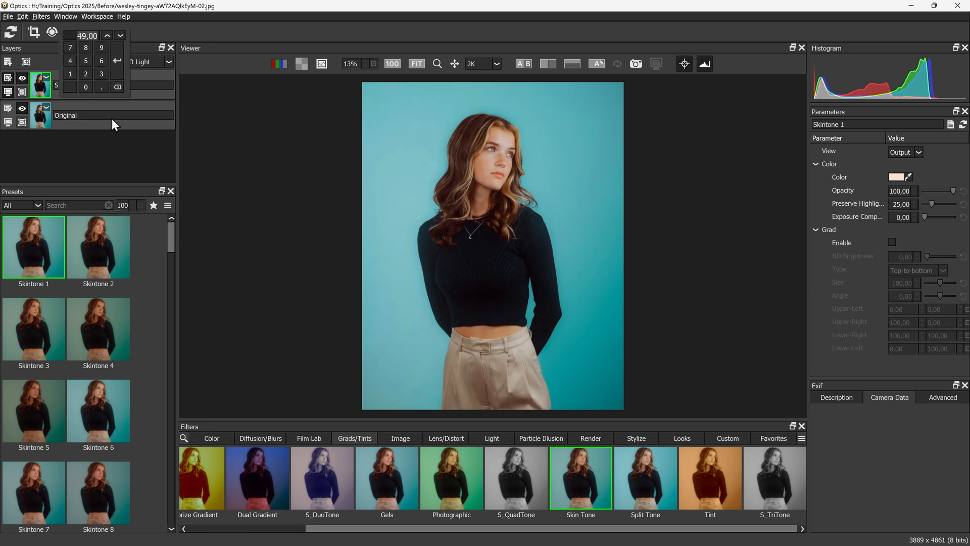
pyautogui.write('50')
pyautogui.press('Return')
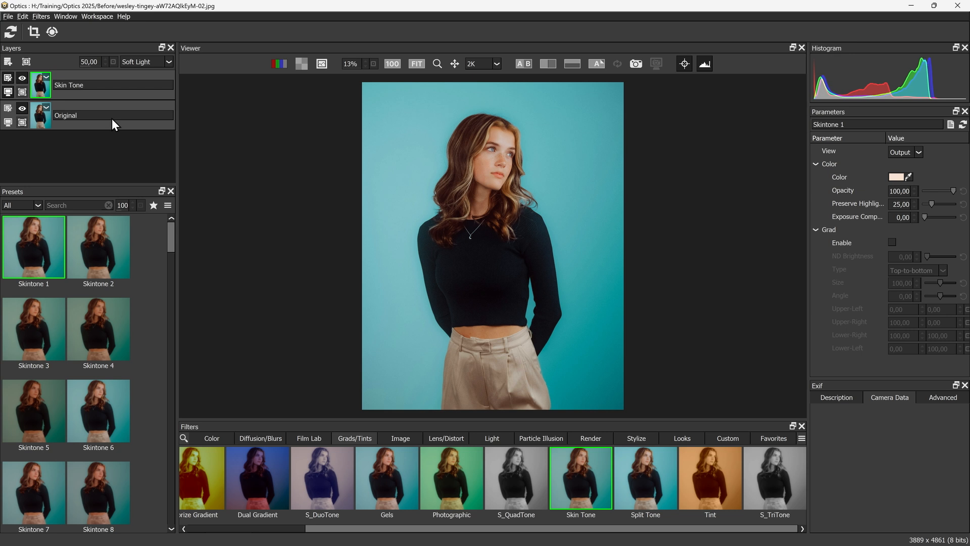
# Step: Add a Mask ML mask to the Skin Tone layer covering the whole woman, with Generate Edge 2 and Edge Position -1
pyautogui.click(114, 64)
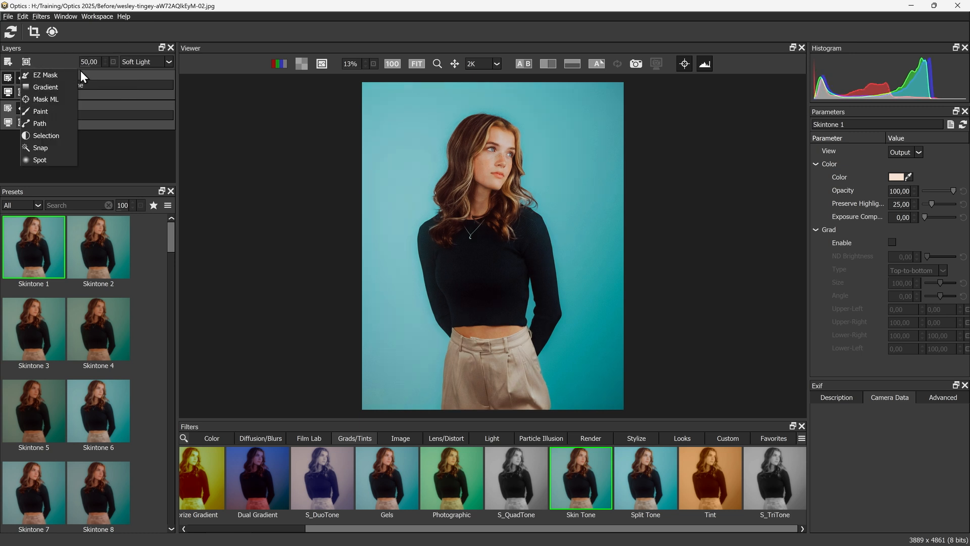
pyautogui.click(71, 101)
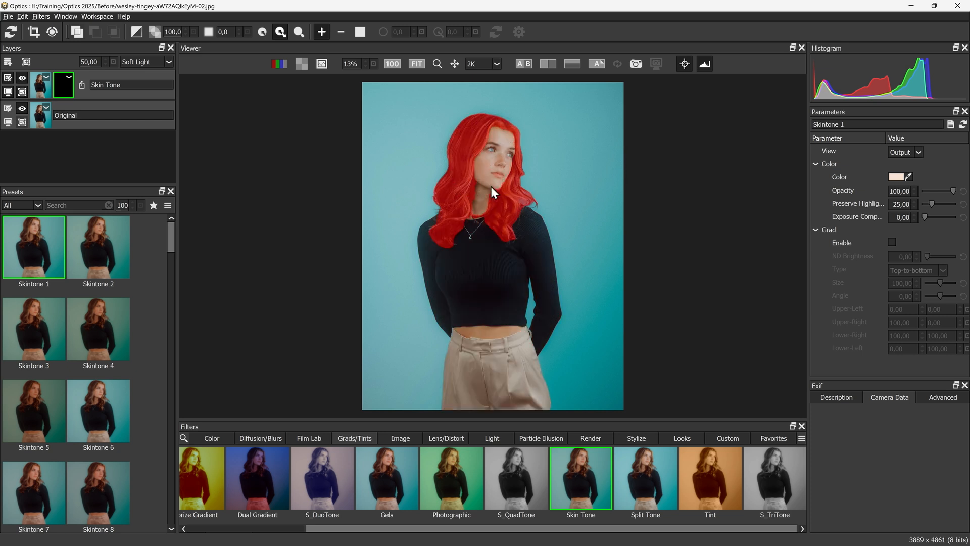
pyautogui.click(503, 138)
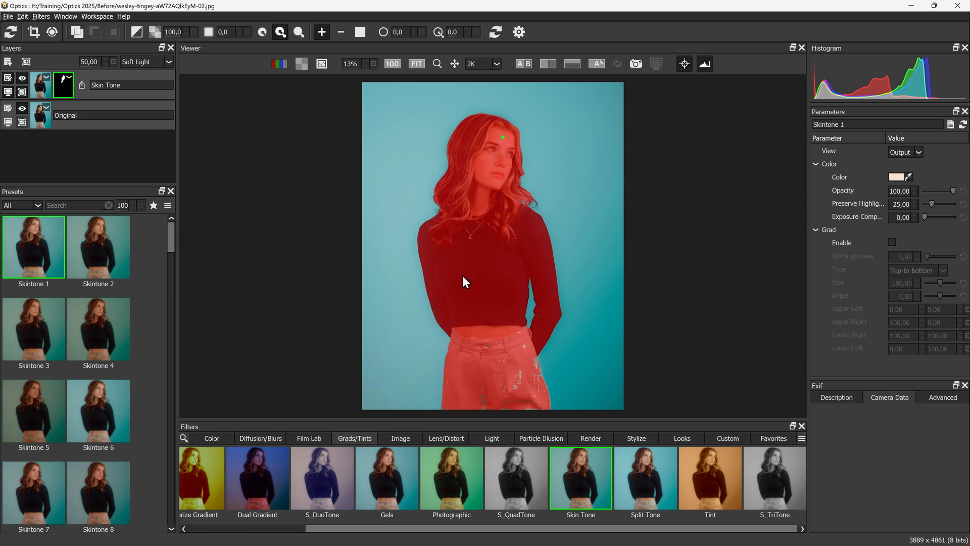
pyautogui.click(467, 387)
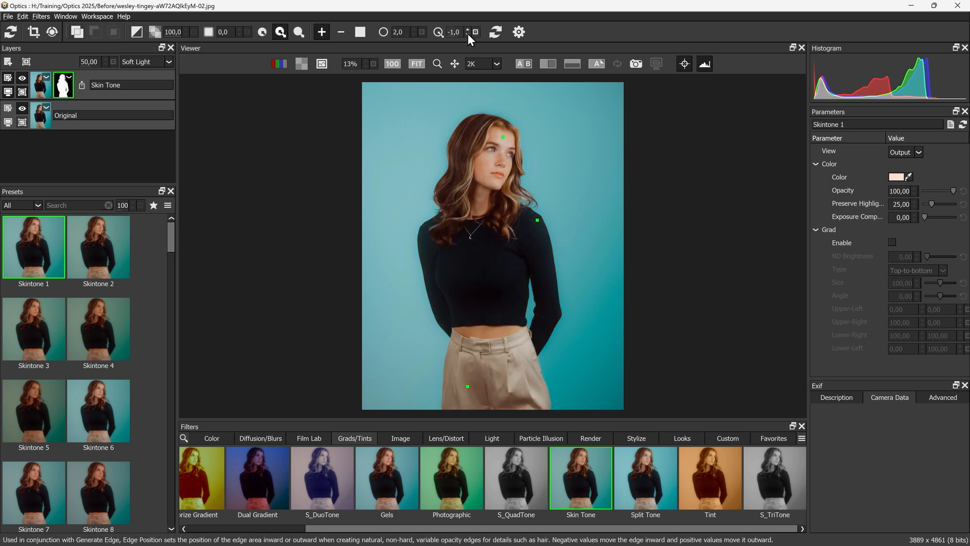
pyautogui.click(519, 32)
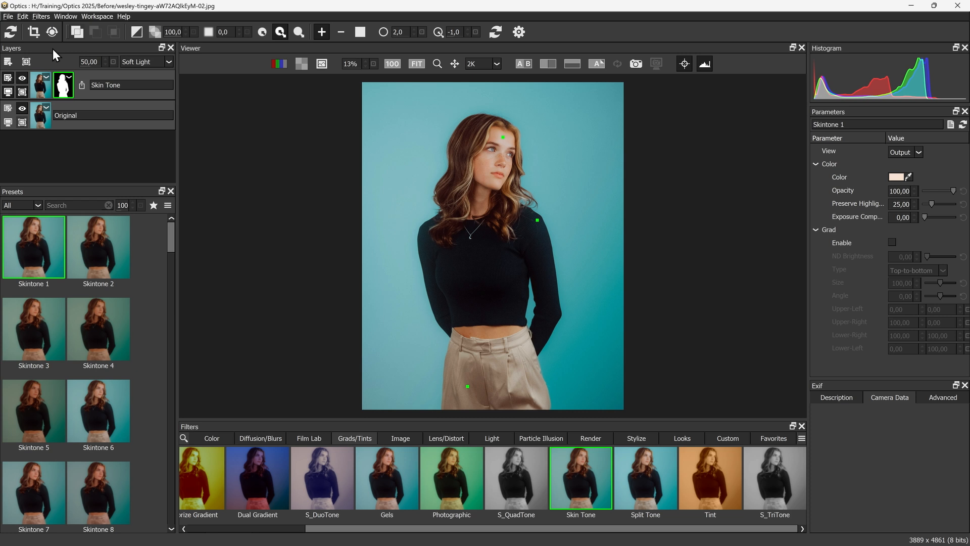
# Step: Add a new layer above Skin Tone and apply the Color Correct filter from the Color category to it
pyautogui.click(10, 64)
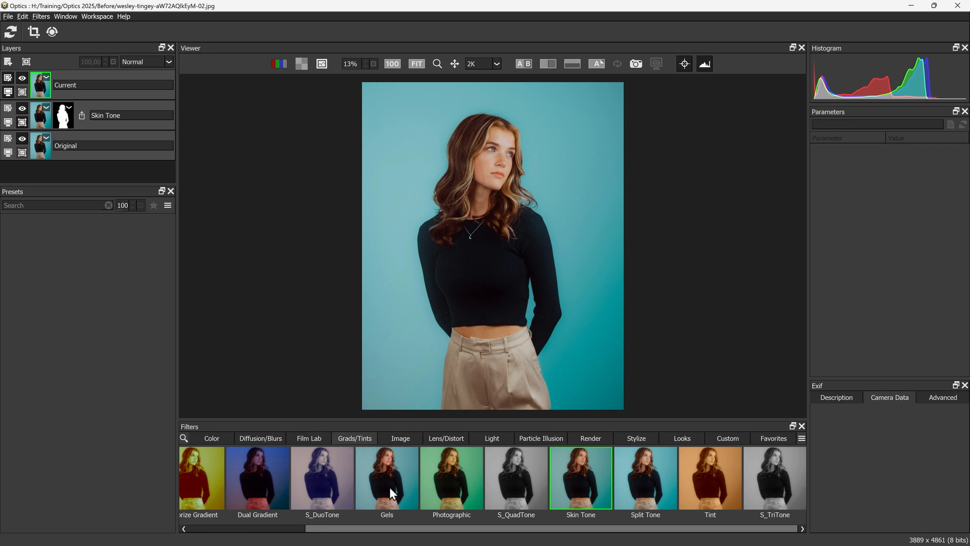
pyautogui.click(220, 441)
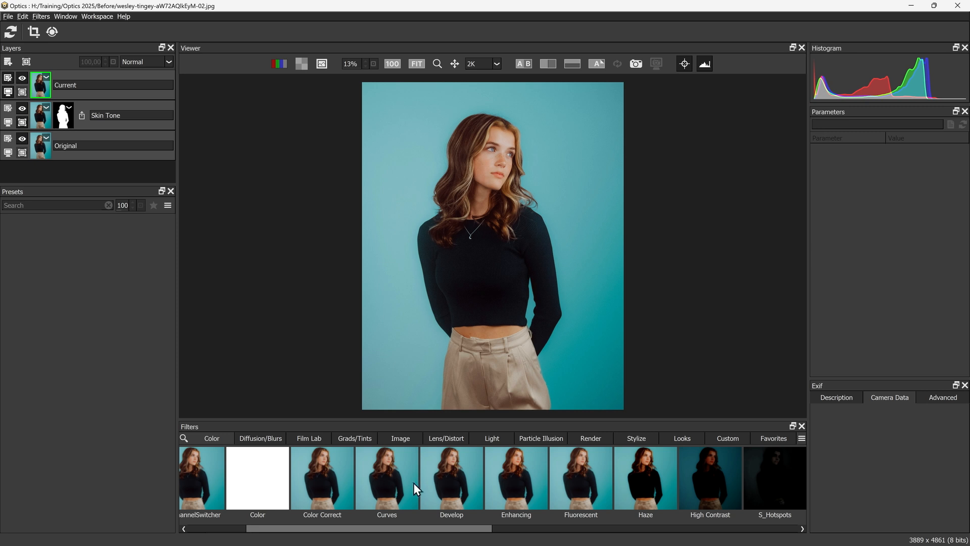
pyautogui.click(325, 492)
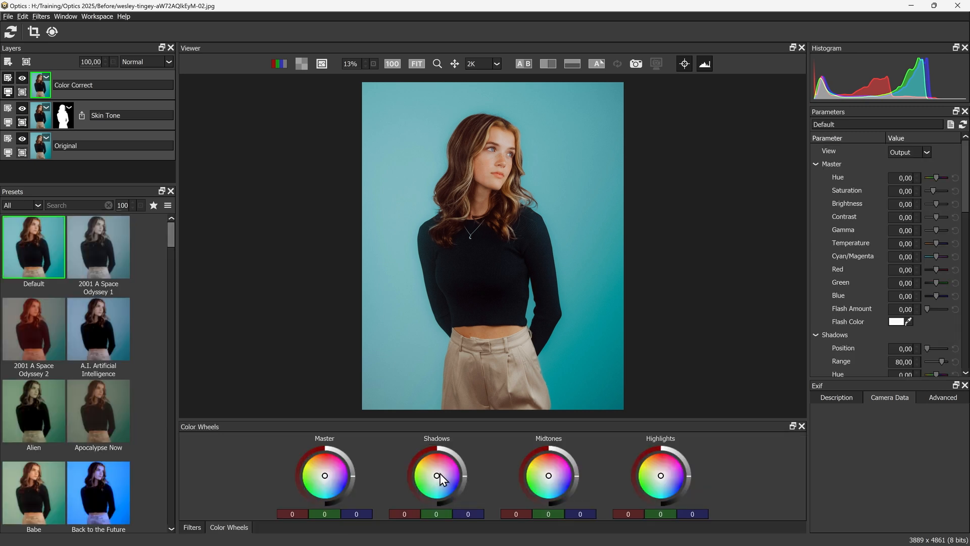
# Step: Shift the Color Correct midtones toward blue, with red -29, green -4 and blue 29, and browse the presets
pyautogui.moveTo(550, 475)
pyautogui.mouseDown()
pyautogui.moveTo(534, 480)
pyautogui.moveTo(555, 487)
pyautogui.mouseUp()
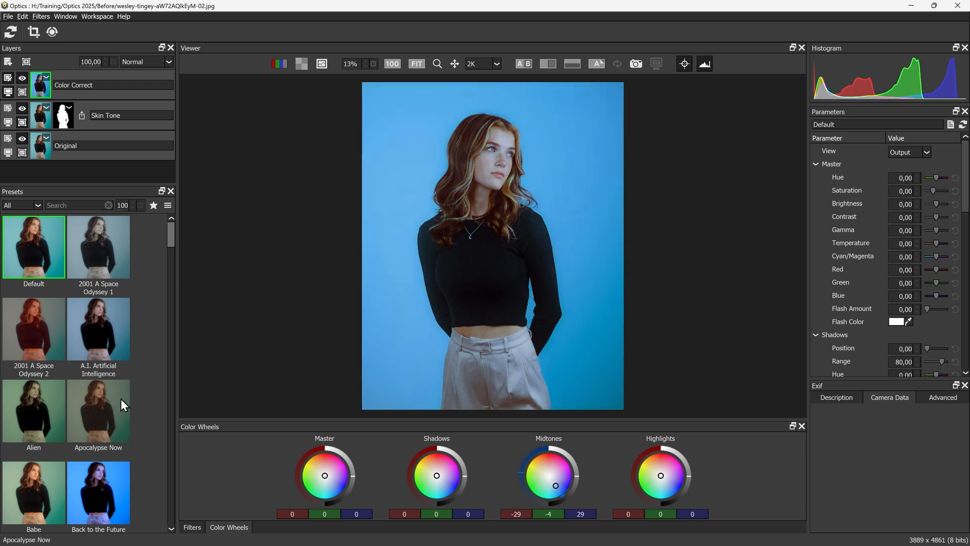
pyautogui.scroll(-3, 117, 397)
pyautogui.scroll(3, 95, 429)
# Step: Copy the Skin Tone layer's mask onto the Color Correct layer and invert it to target only the background
pyautogui.moveTo(62, 90); pyautogui.dragTo(62, 92)
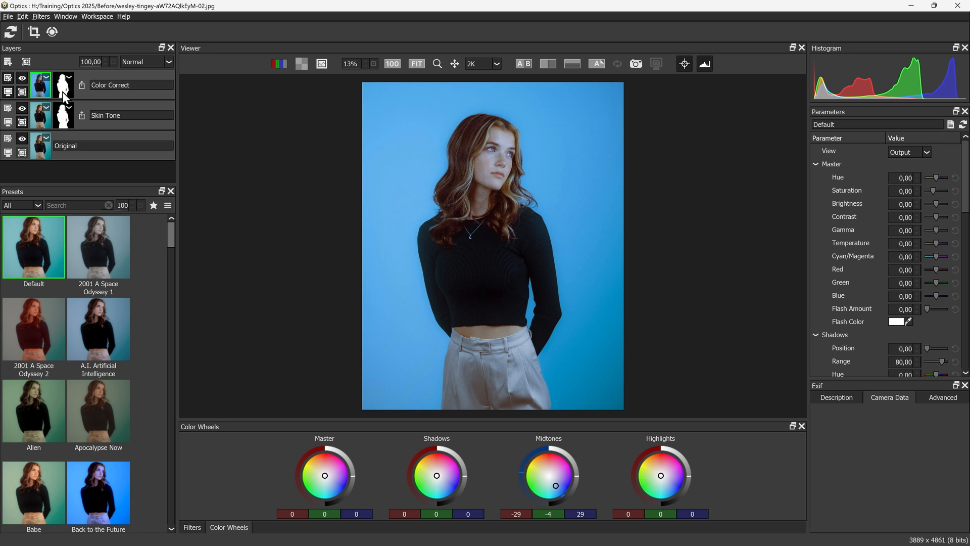
pyautogui.click(62, 92)
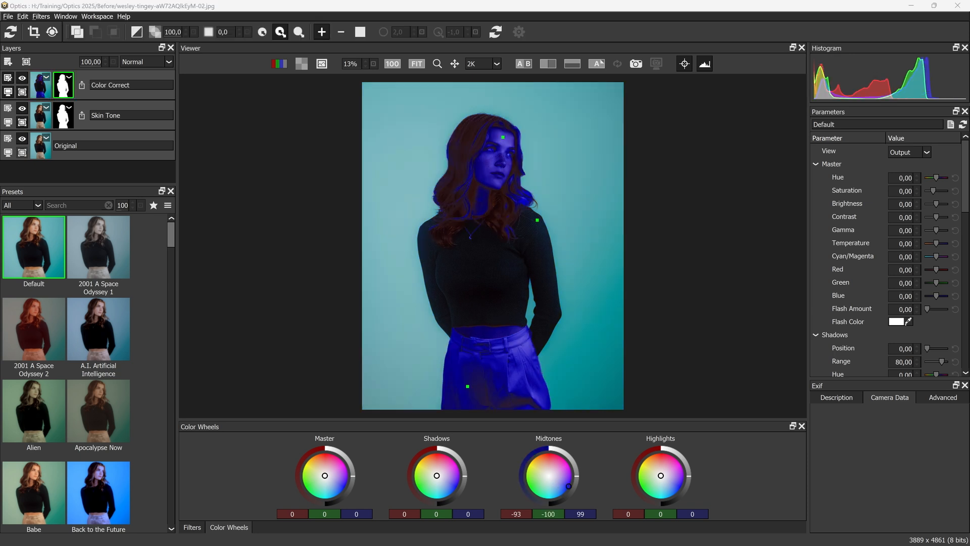
pyautogui.click(140, 36)
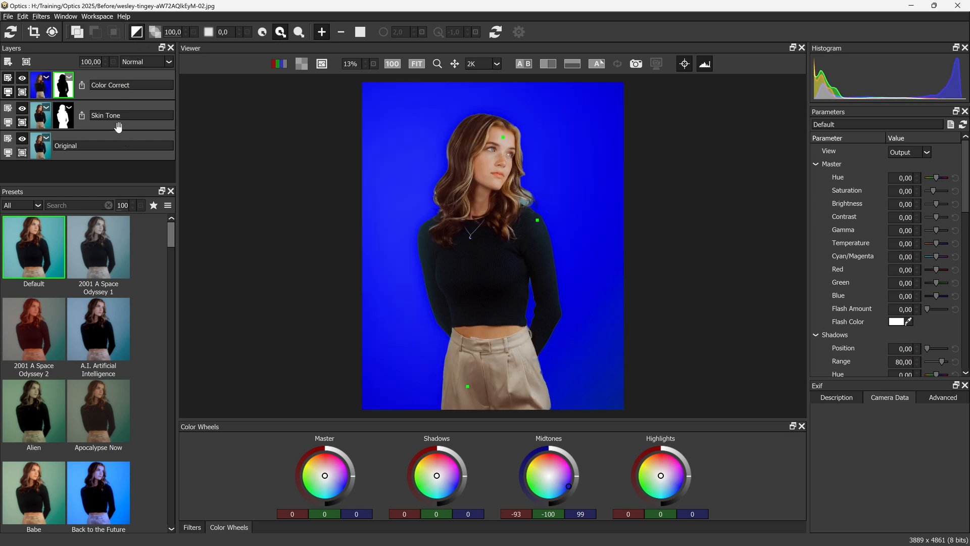
# Step: Switch back and forth between the Color Correct layer's effect and its mask
pyautogui.click(45, 92)
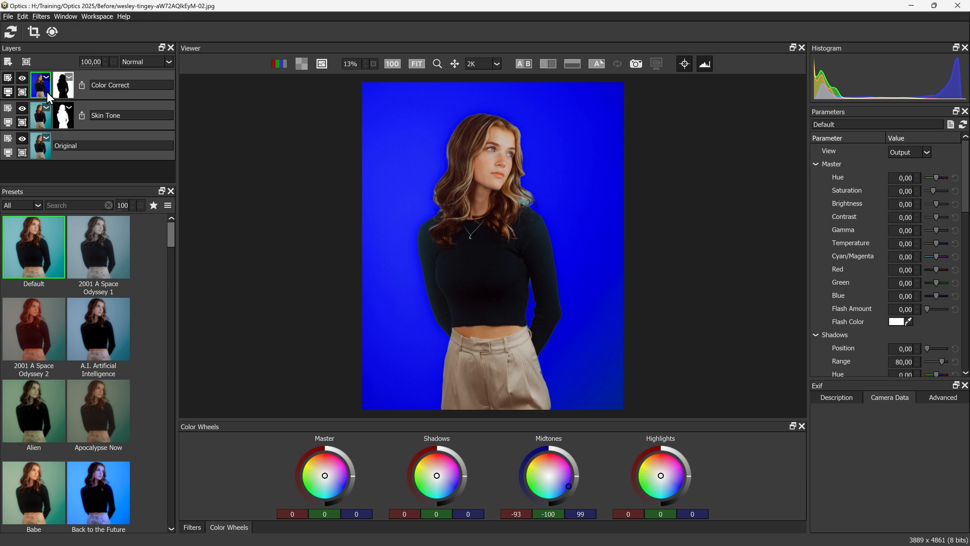
pyautogui.click(57, 93)
pyautogui.click(45, 93)
pyautogui.click(64, 90)
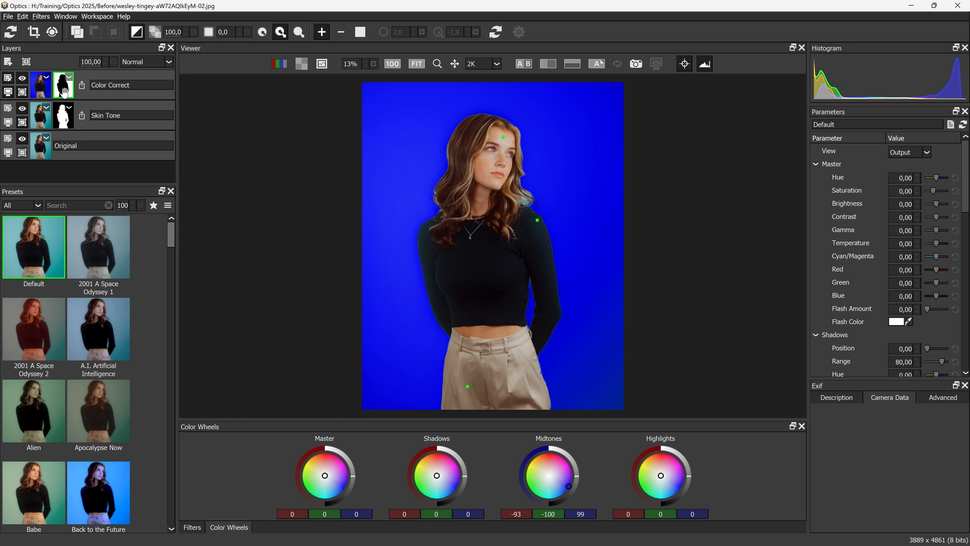
# Step: Select the Color Correct layer's effect and apply the Harry Potter and the Prisoner of Azkaban 1 preset
pyautogui.click(52, 95)
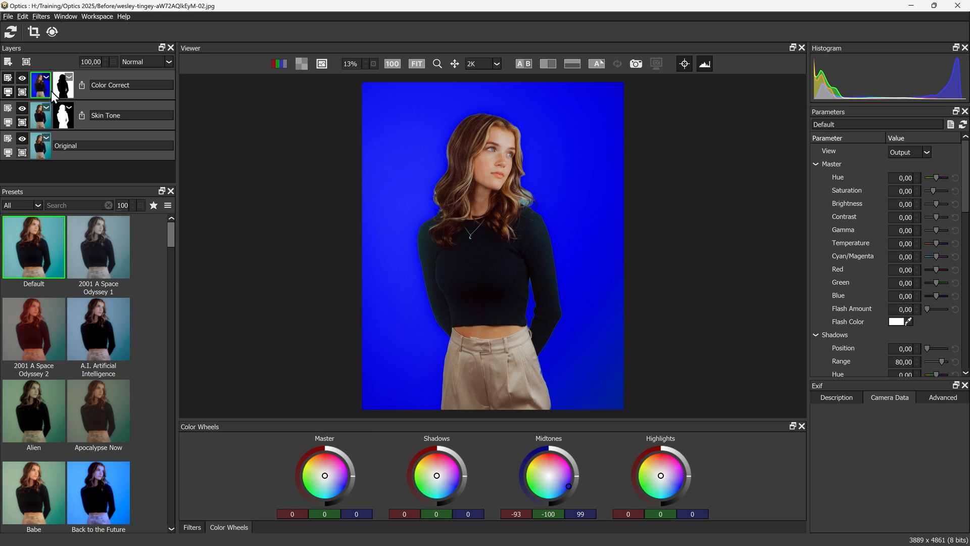
pyautogui.scroll(-10, 39, 341)
pyautogui.click(38, 341)
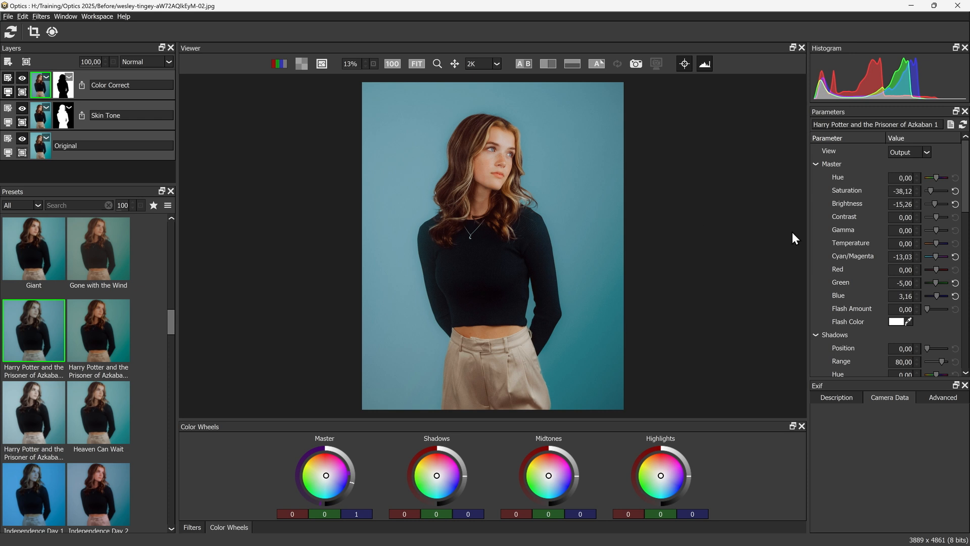
# Step: Set the Color Correct layer's master saturation to 66.67 and reduce the layer's opacity to 84
pyautogui.moveTo(932, 190); pyautogui.dragTo(937, 192)
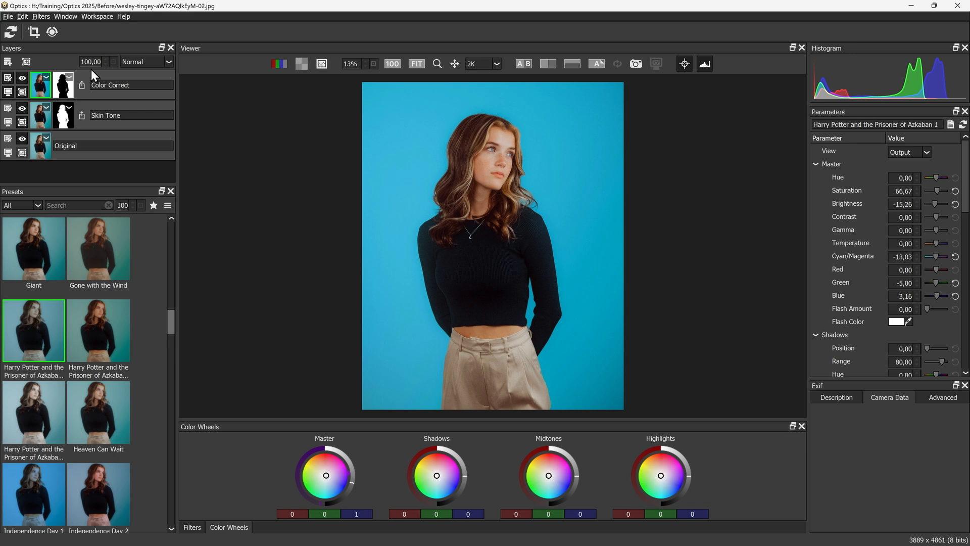
pyautogui.moveTo(91, 63); pyautogui.dragTo(75, 76)
# Step: Select the Skin Tone layer and compare the Color Correct, Skin Tone and Original layer results side by side in the viewer
pyautogui.click(43, 118)
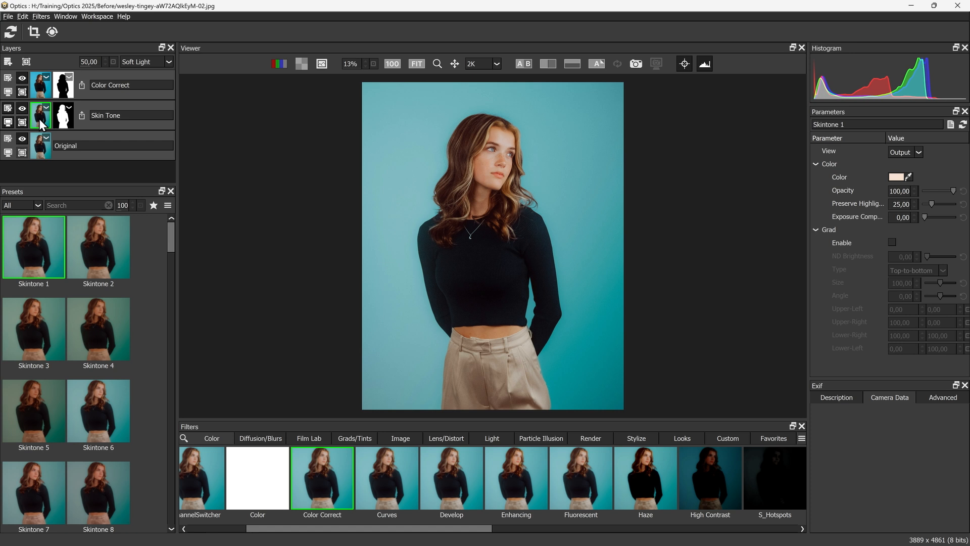
pyautogui.click(41, 89)
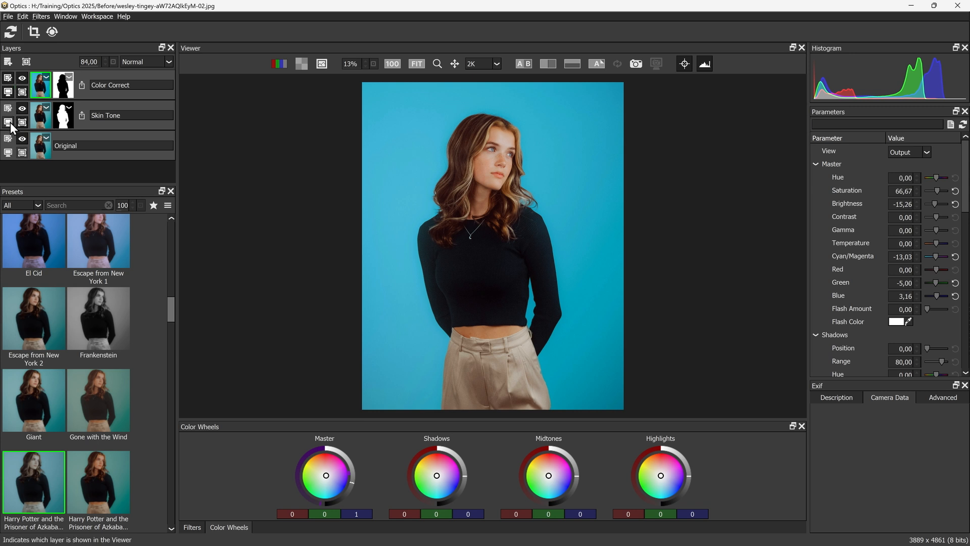
pyautogui.click(39, 108)
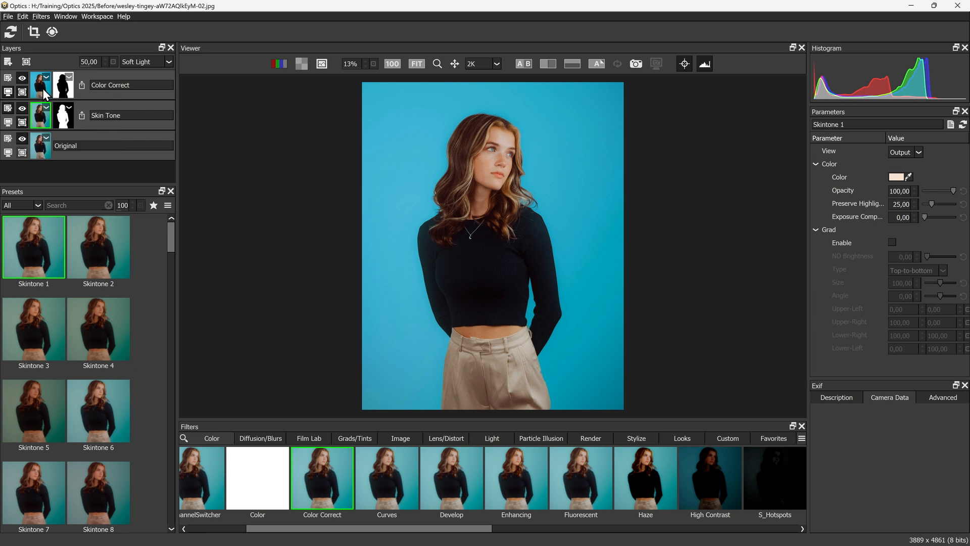
pyautogui.click(8, 123)
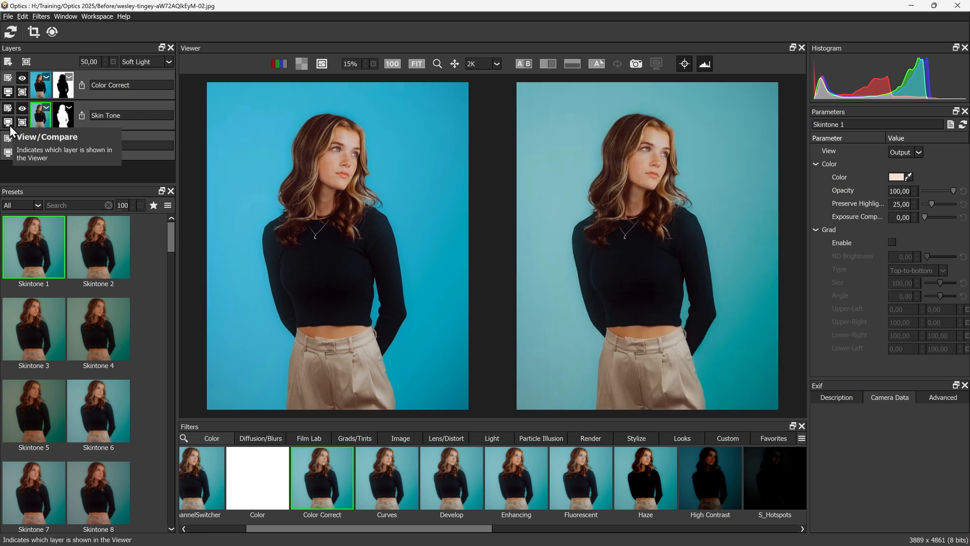
pyautogui.click(8, 152)
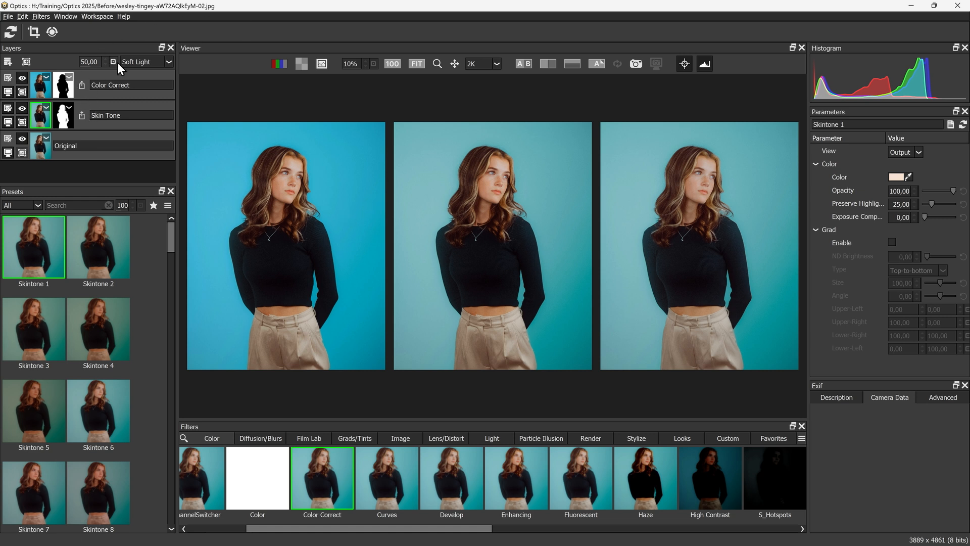
# Step: Reduce the Skin Tone layer's opacity to 40 and close the side-by-side comparison to return to a single image
pyautogui.moveTo(95, 62)
pyautogui.mouseDown()
pyautogui.moveTo(59, 64)
pyautogui.moveTo(100, 62)
pyautogui.moveTo(66, 64)
pyautogui.moveTo(79, 64)
pyautogui.mouseUp()
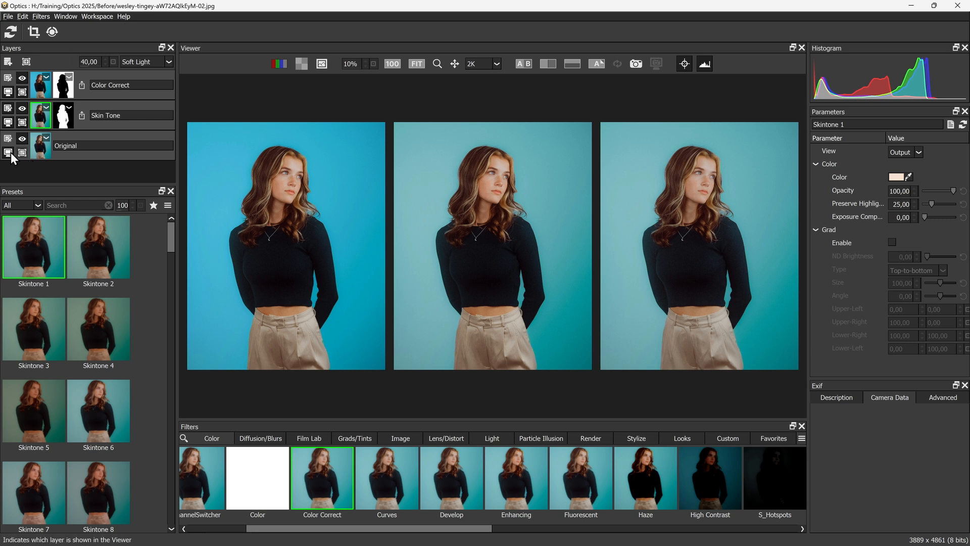
pyautogui.click(9, 123)
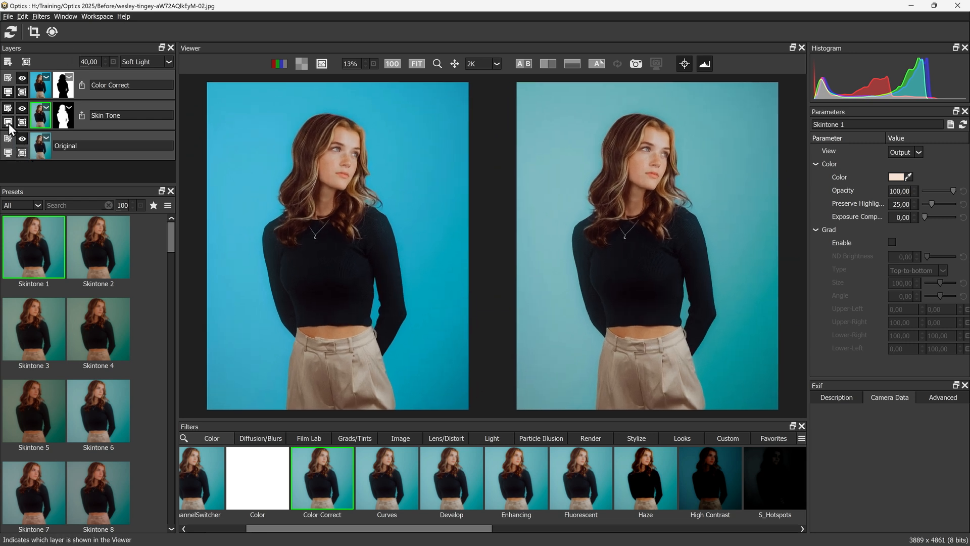
pyautogui.click(9, 123)
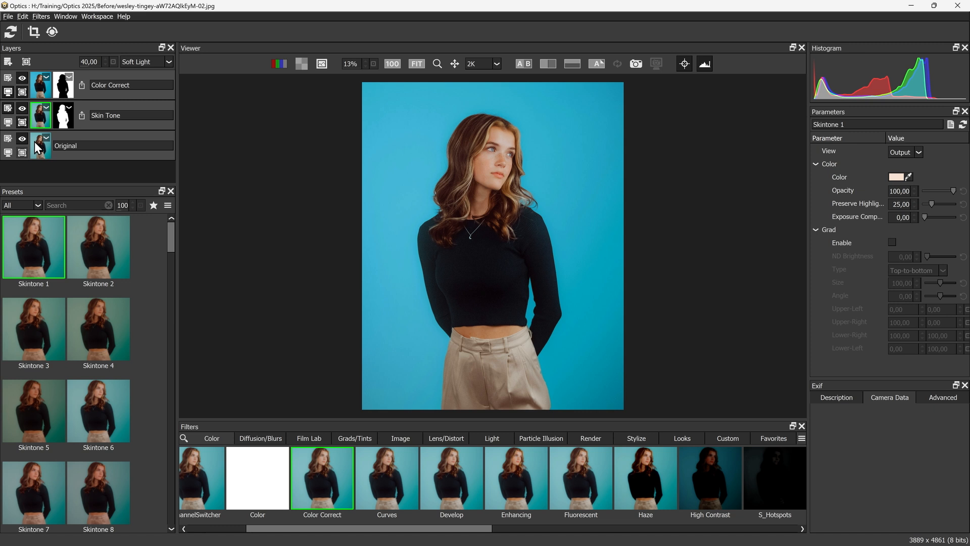